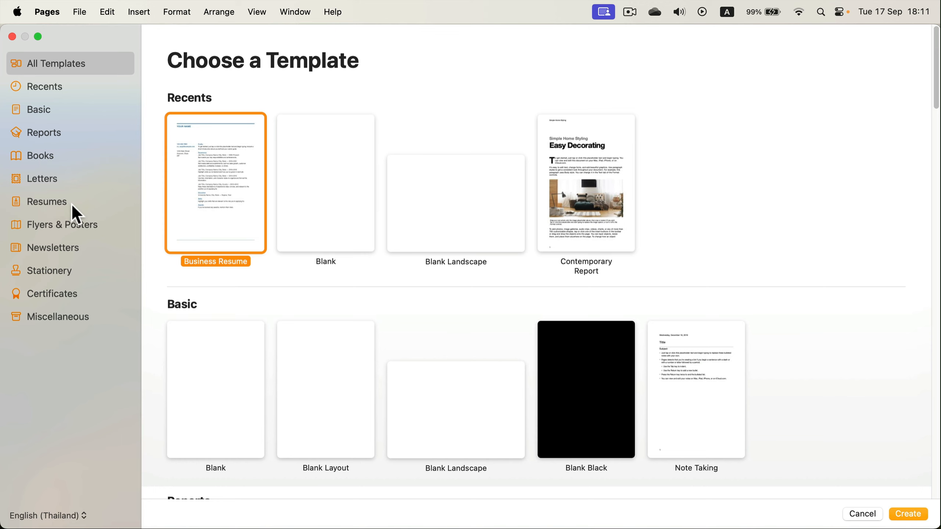
# Step: Create a new document from the Business Resume template in the Resumes category
pyautogui.click(48, 208)
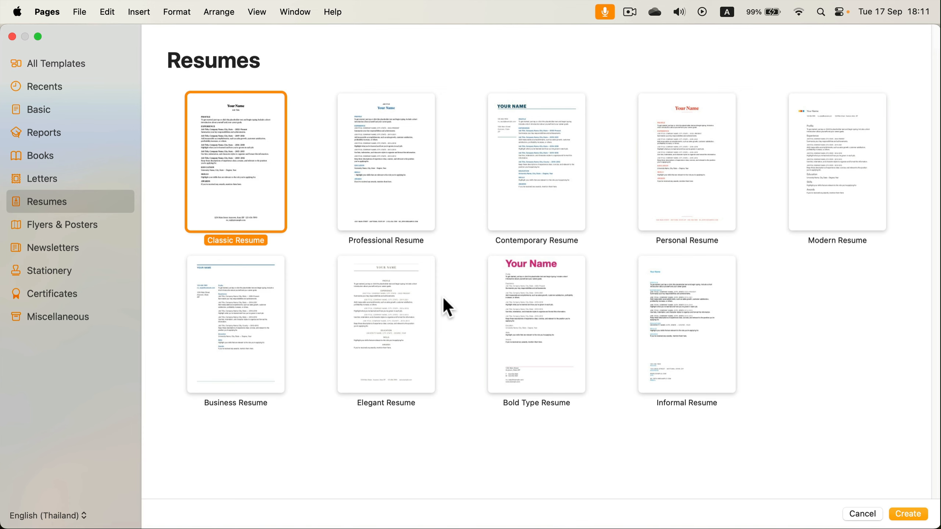
pyautogui.click(225, 334)
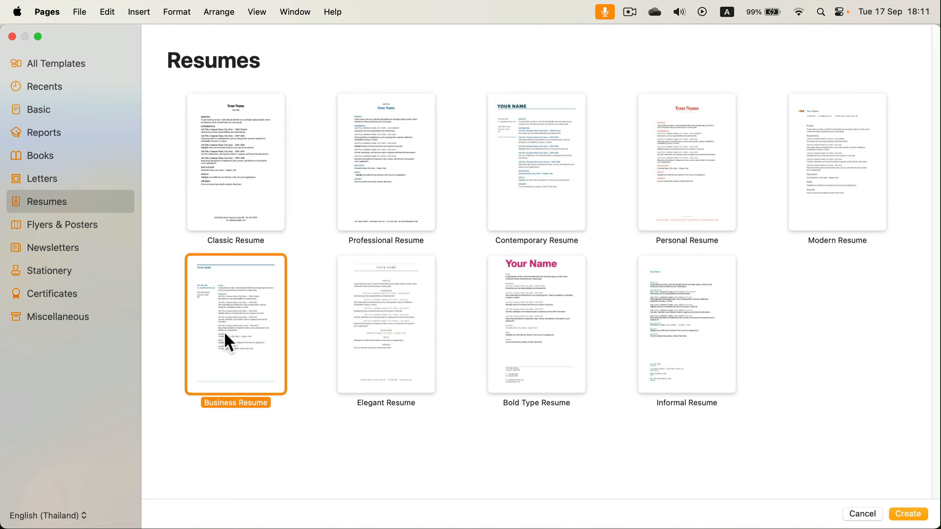
pyautogui.click(915, 514)
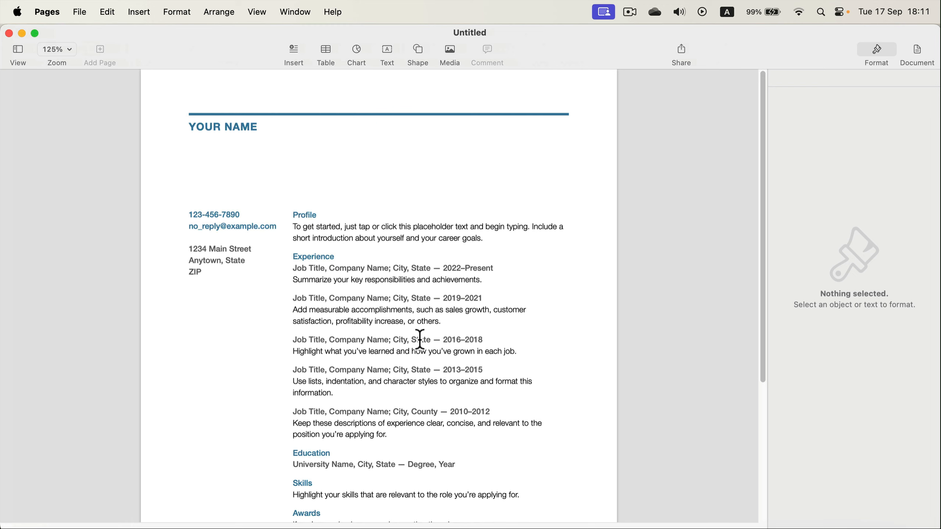
# Step: Duplicate the Awards heading and its placeholder text directly below the existing Awards section
pyautogui.scroll(-3, 328, 332)
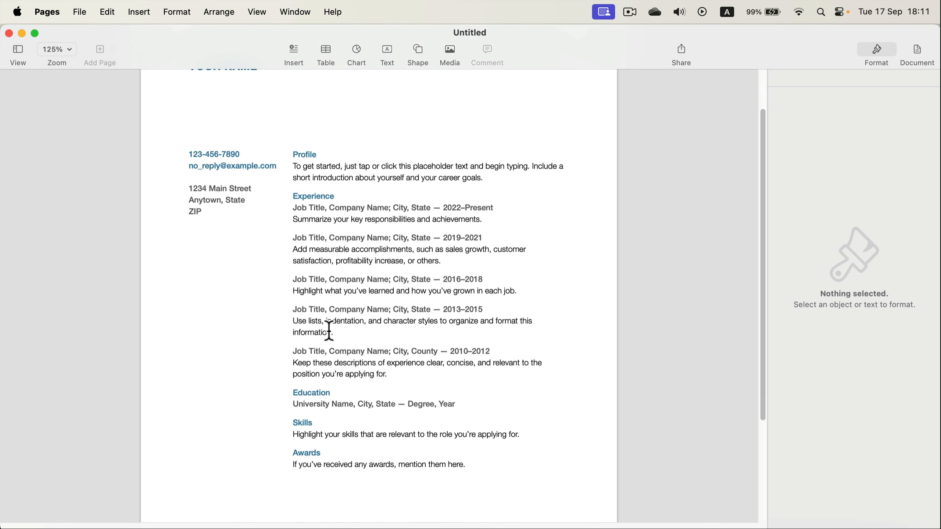
pyautogui.scroll(-8, 319, 431)
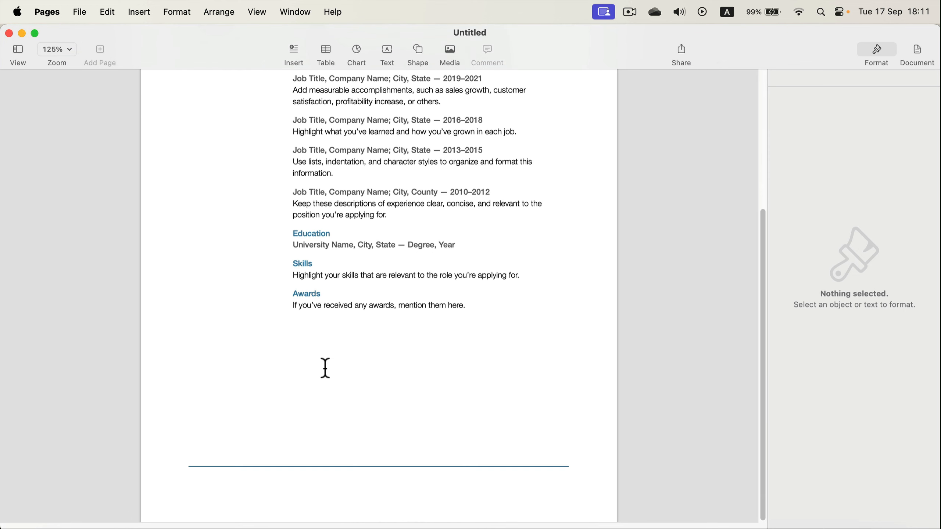
pyautogui.click(495, 307)
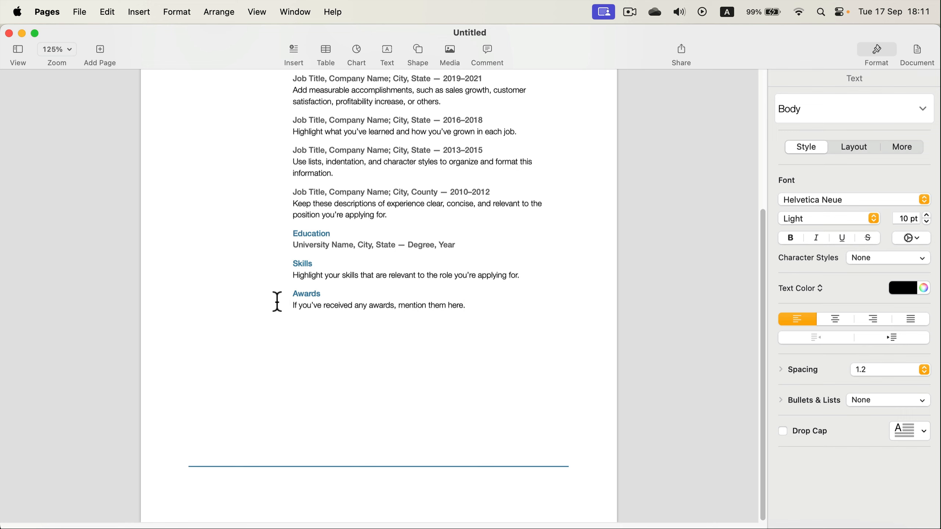
pyautogui.scroll(2, 281, 231)
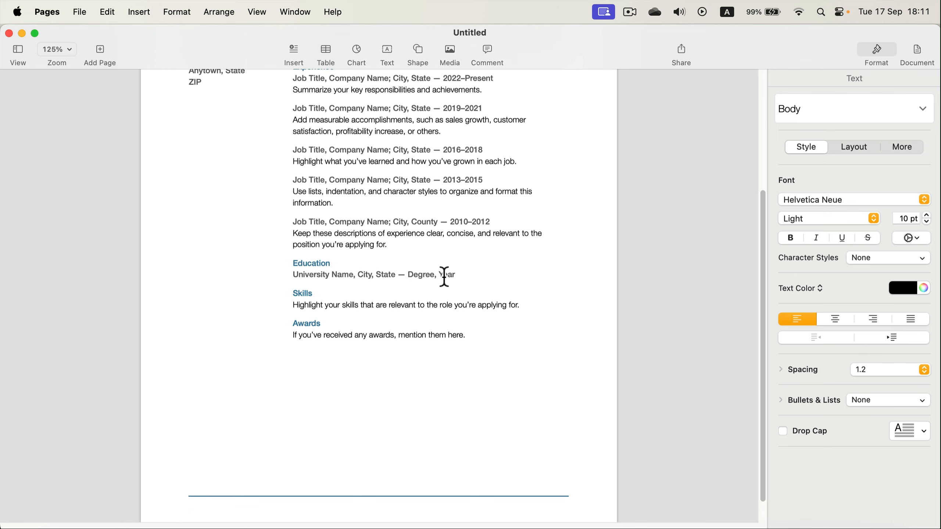
pyautogui.moveTo(292, 323); pyautogui.dragTo(500, 341)
pyautogui.press('super+c')
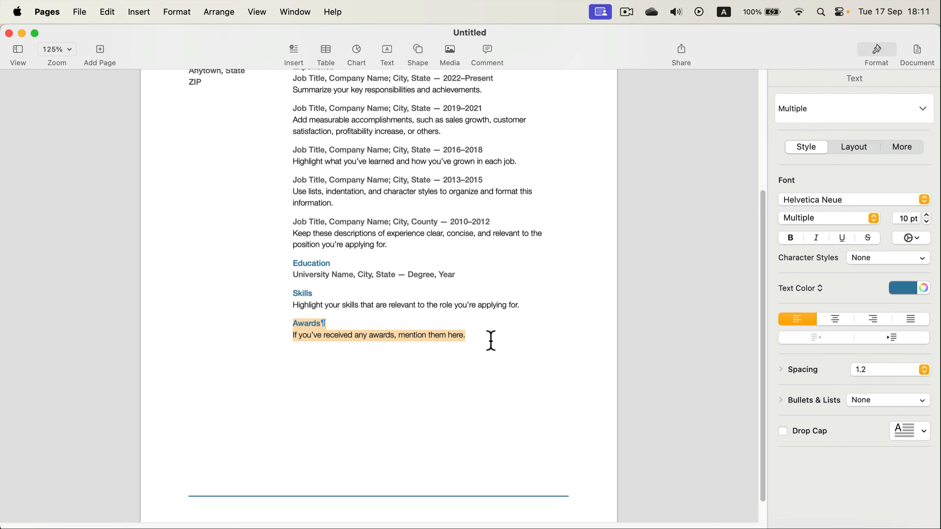
pyautogui.click(490, 340)
pyautogui.write('c')
pyautogui.press('Return')
pyautogui.press('super+v')
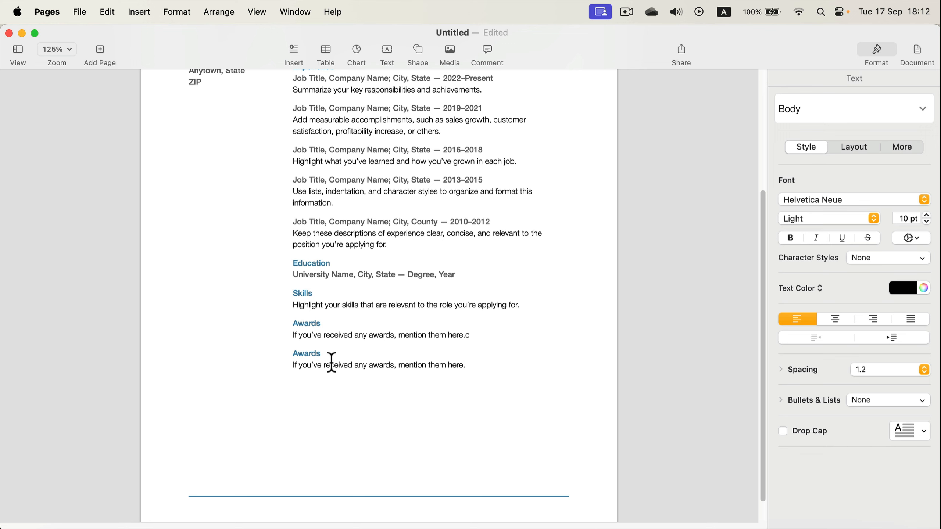
# Step: Insert a circle shape, place it under the header line above the contact details, and enlarge it to the width of that column
pyautogui.scroll(5, 324, 309)
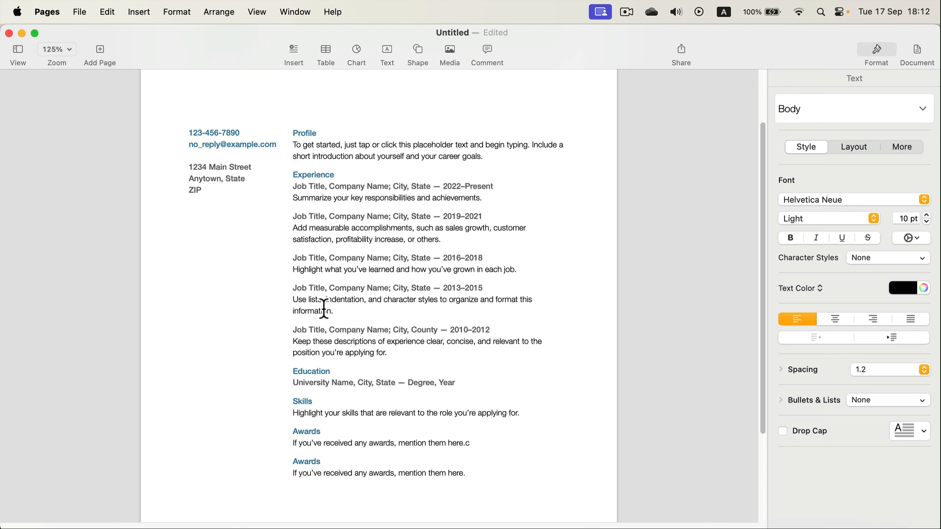
pyautogui.scroll(3, 324, 309)
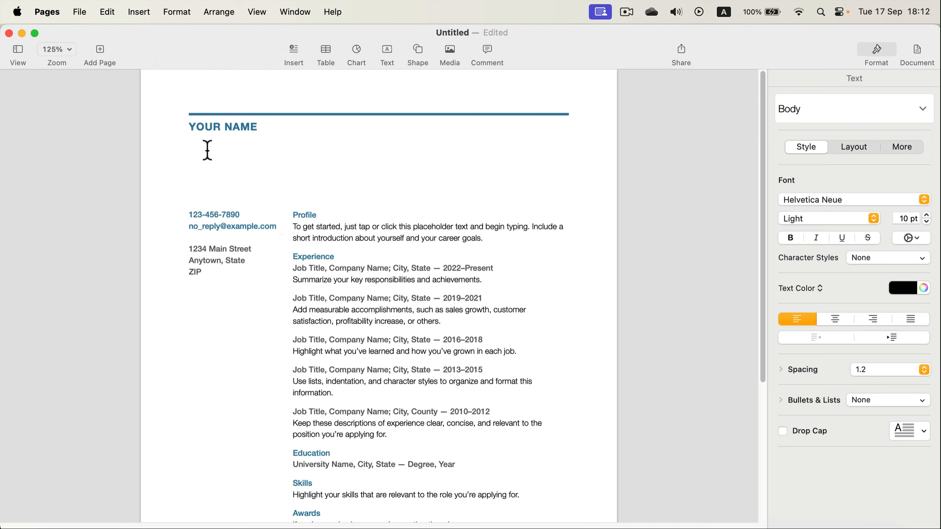
pyautogui.click(422, 47)
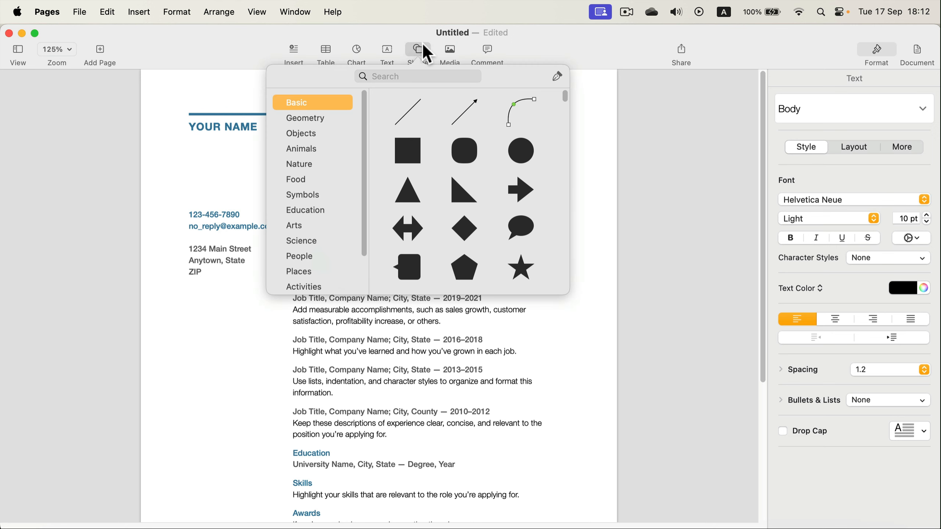
pyautogui.click(524, 152)
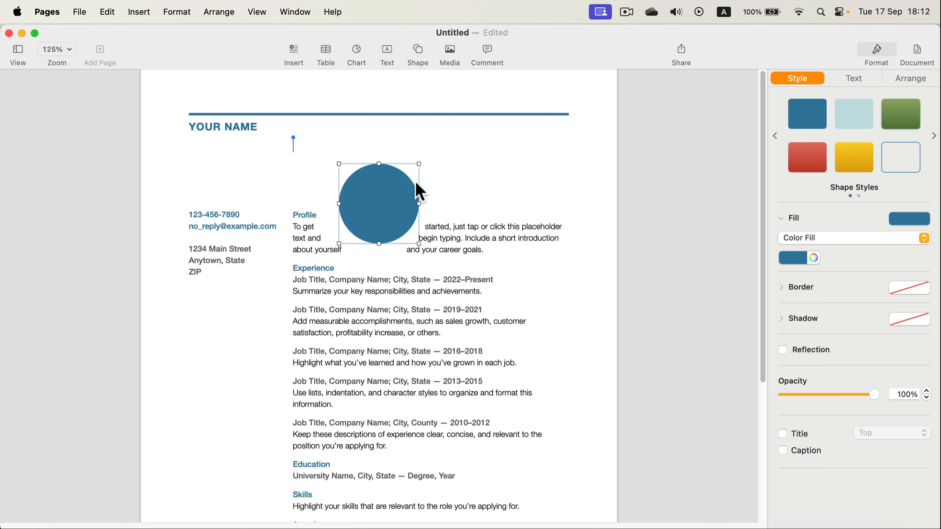
pyautogui.moveTo(395, 206); pyautogui.dragTo(241, 163)
pyautogui.moveTo(268, 197); pyautogui.dragTo(288, 213)
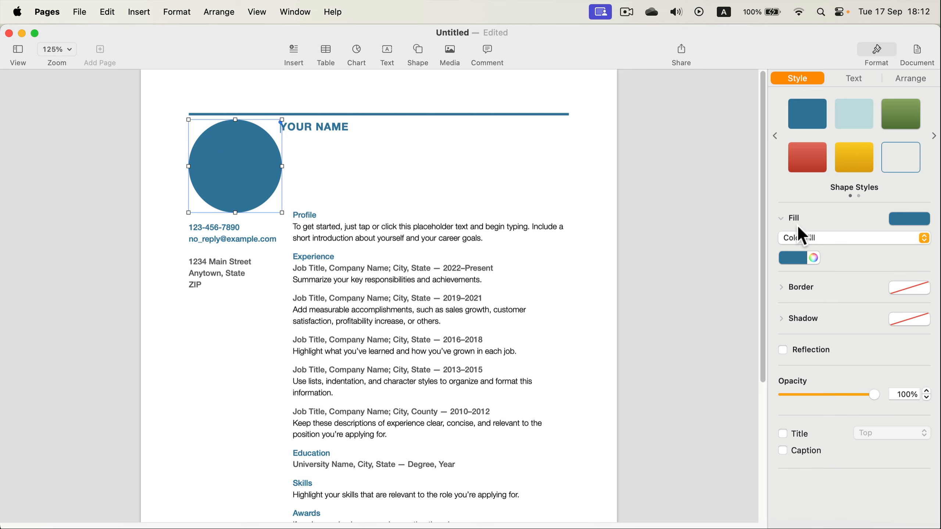
# Step: Give the circle an Image Fill with the portrait photo, set to Scale to Fill
pyautogui.click(877, 46)
pyautogui.click(877, 46)
pyautogui.click(835, 238)
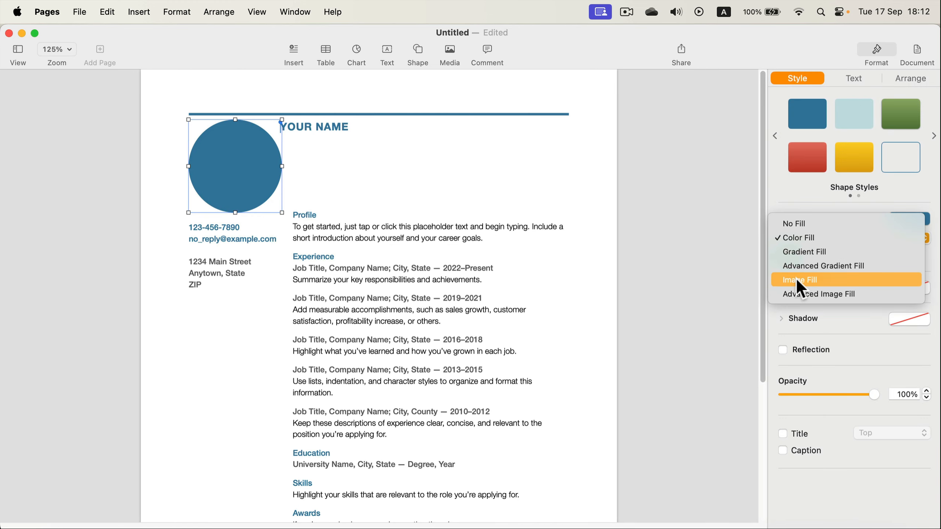
pyautogui.click(810, 279)
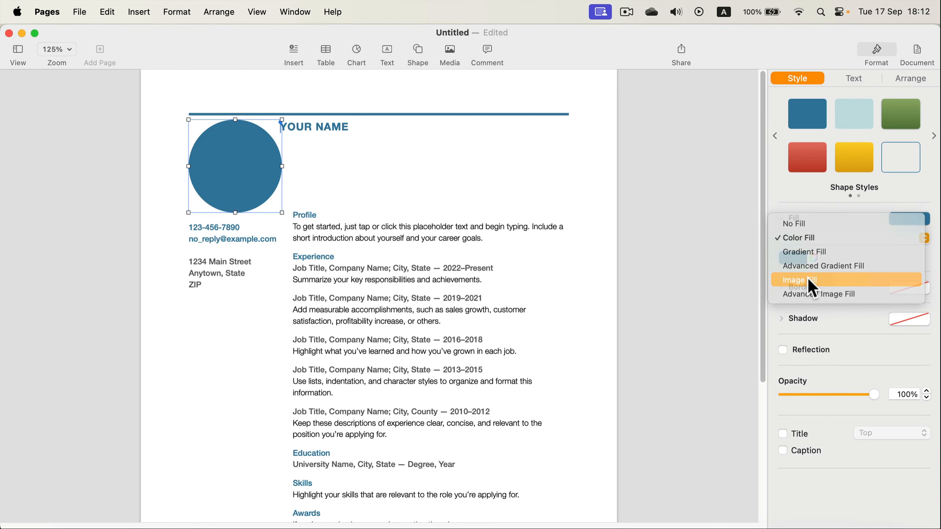
pyautogui.click(849, 262)
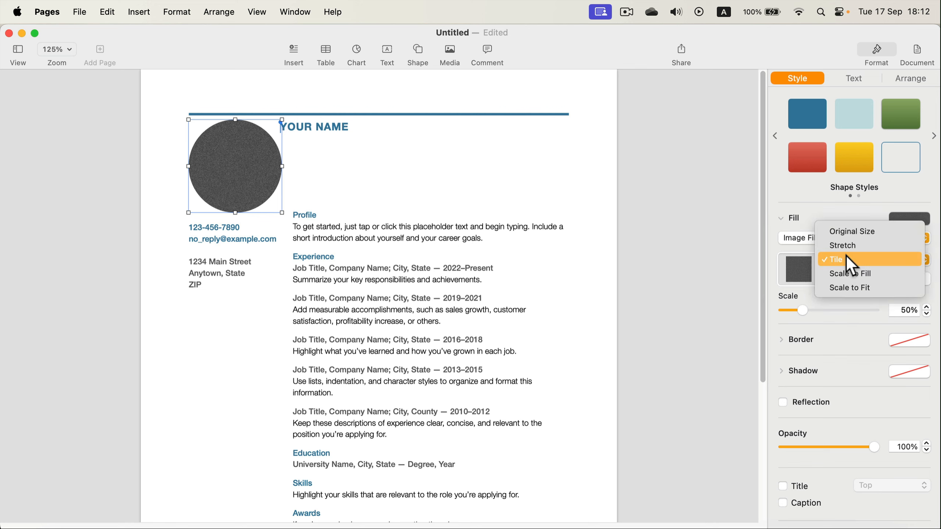
pyautogui.click(834, 232)
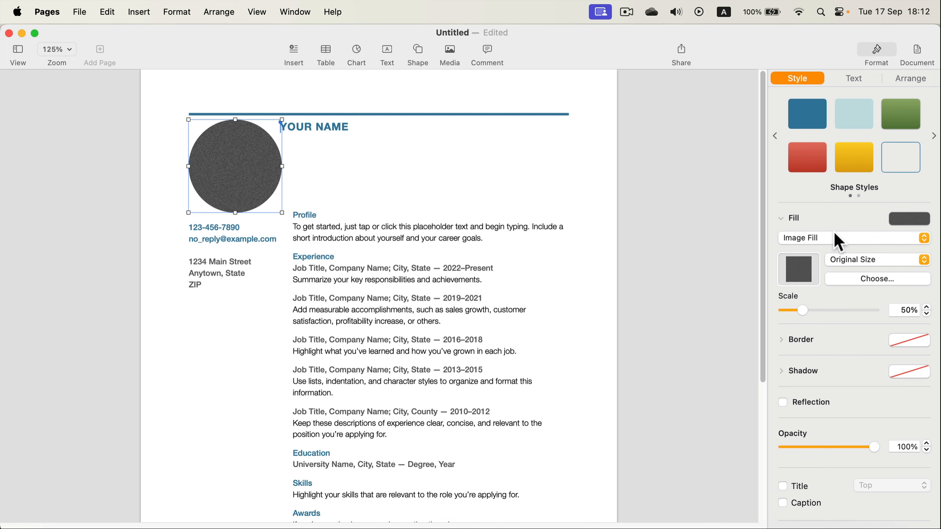
pyautogui.click(860, 282)
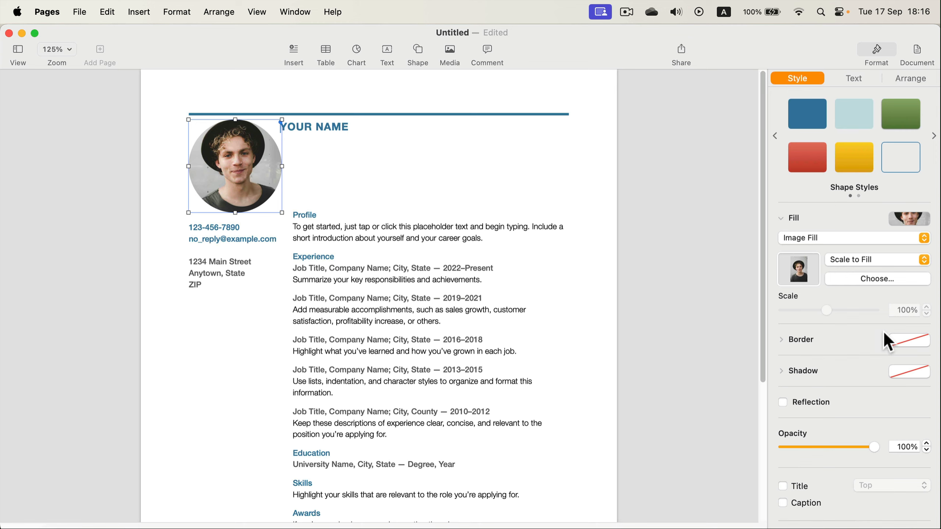
# Step: Add a 3 pt solid line border to the photo circle in the blue of the resume headings
pyautogui.click(902, 339)
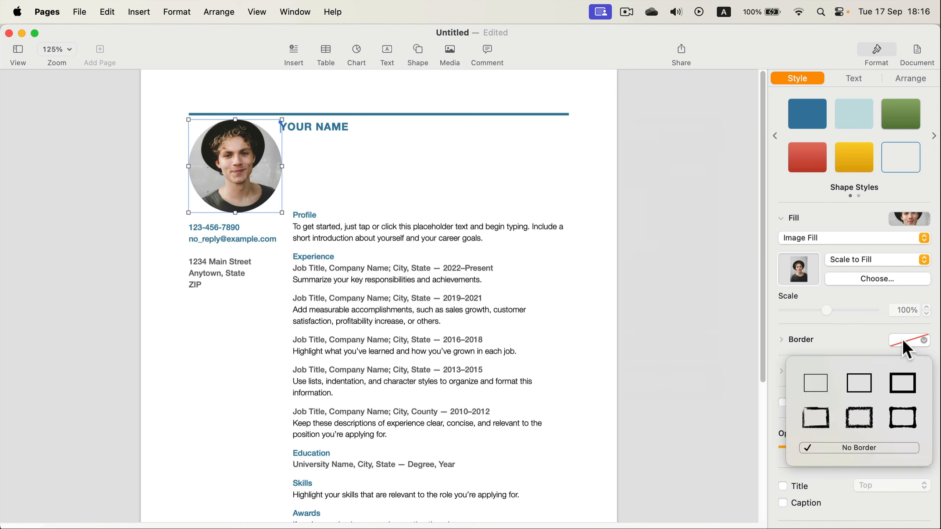
pyautogui.click(865, 371)
pyautogui.click(780, 339)
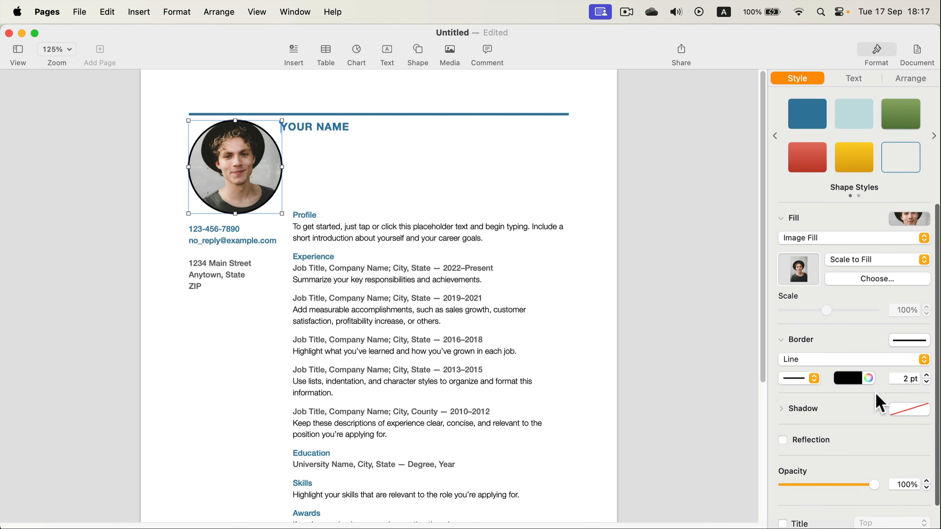
pyautogui.click(853, 378)
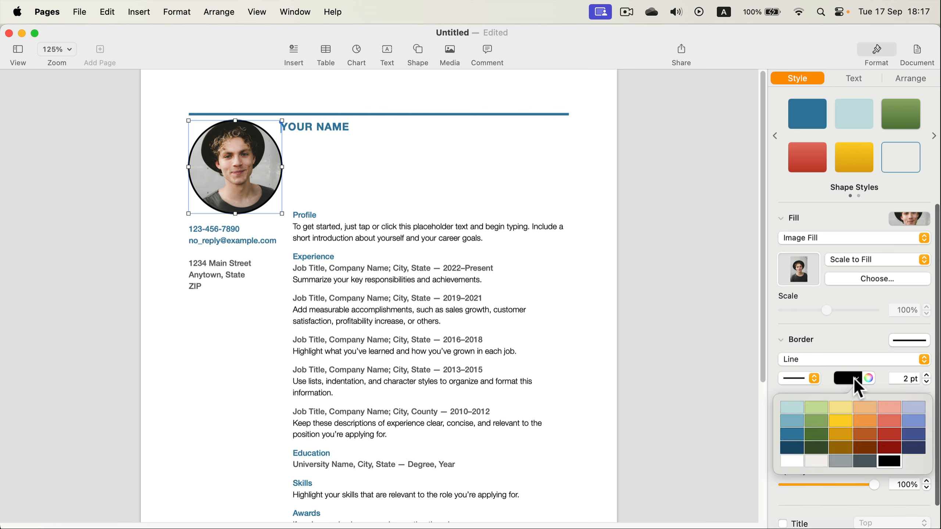
pyautogui.click(795, 431)
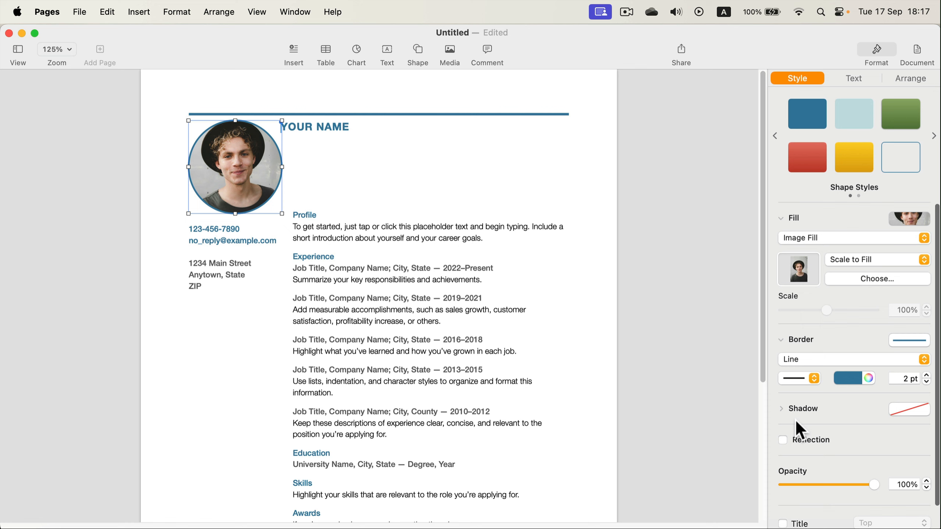
pyautogui.click(927, 375)
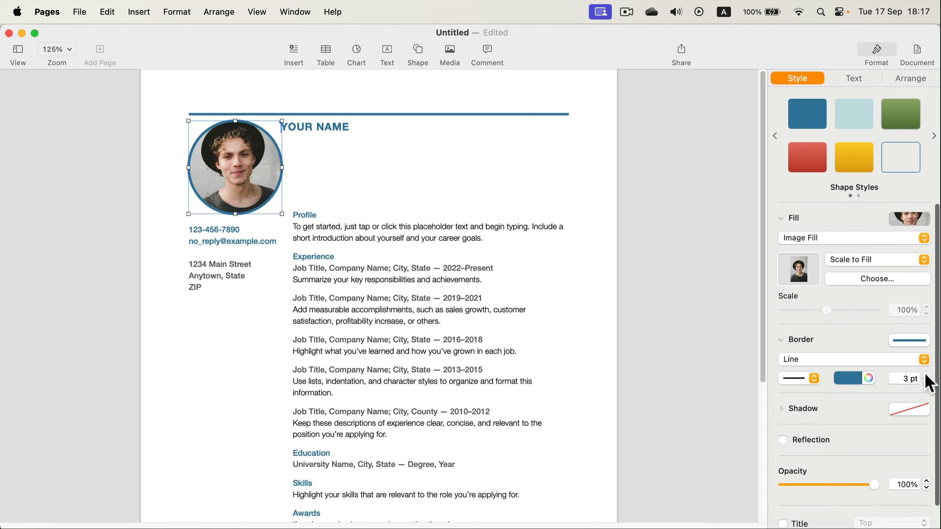
pyautogui.click(927, 375)
pyautogui.click(926, 382)
pyautogui.click(478, 176)
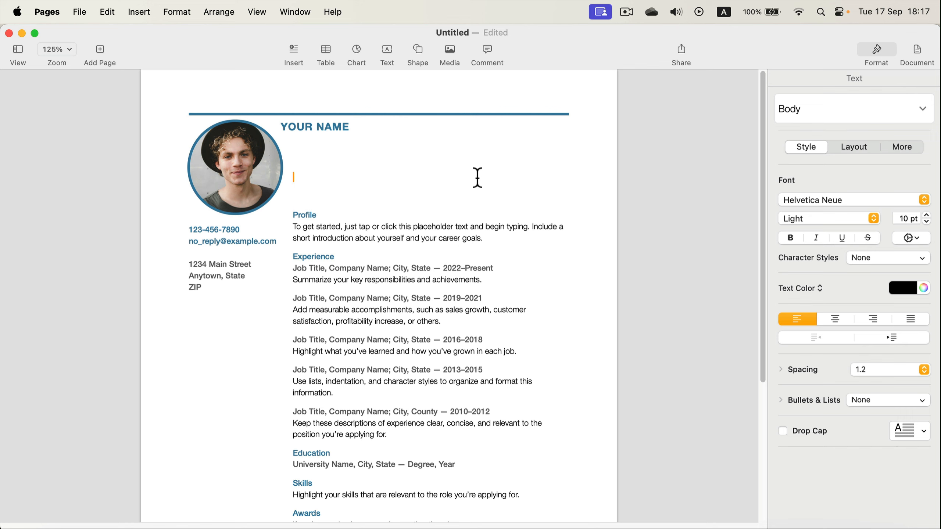
# Step: Center the YOUR NAME heading in the space beside the photo circle
pyautogui.click(281, 126)
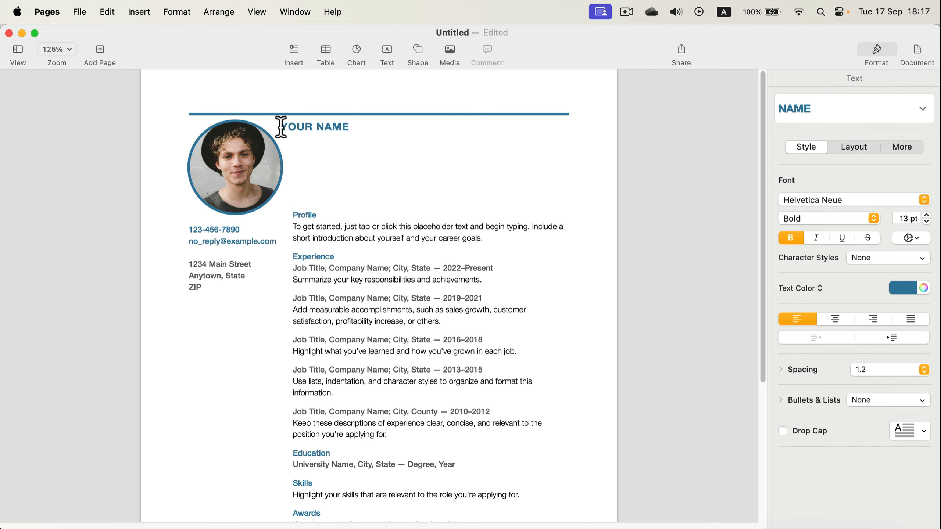
pyautogui.moveTo(281, 127)
pyautogui.mouseDown()
pyautogui.moveTo(342, 128)
pyautogui.moveTo(298, 128)
pyautogui.mouseUp()
pyautogui.click(357, 131)
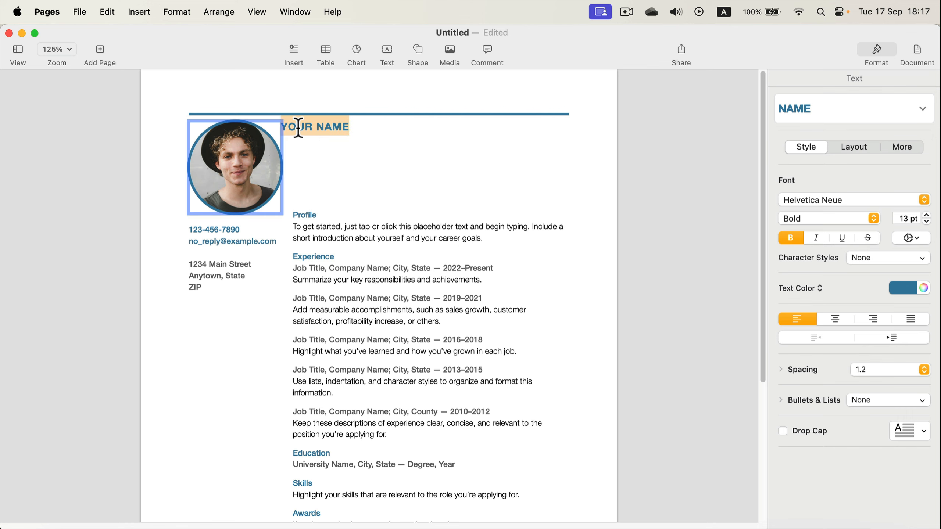
pyautogui.click(835, 319)
pyautogui.click(393, 128)
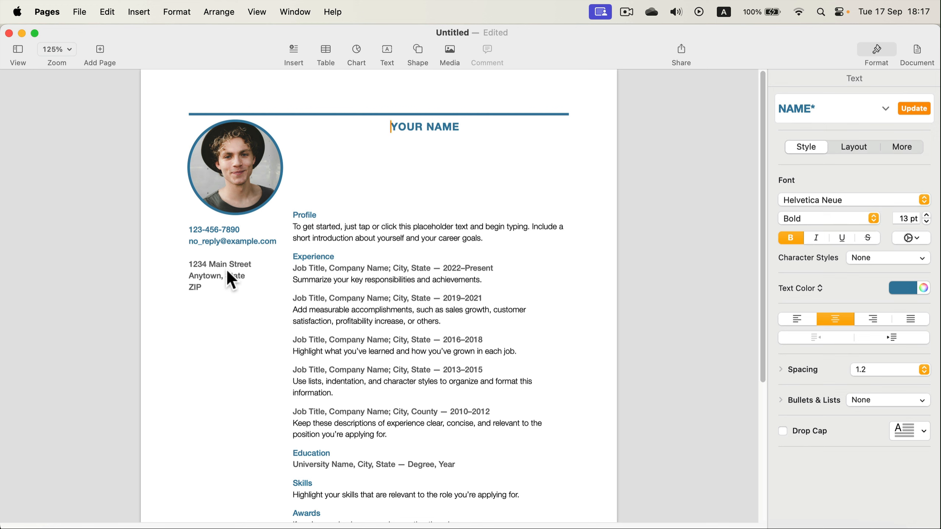
pyautogui.scroll(-2, 228, 271)
pyautogui.click(215, 295)
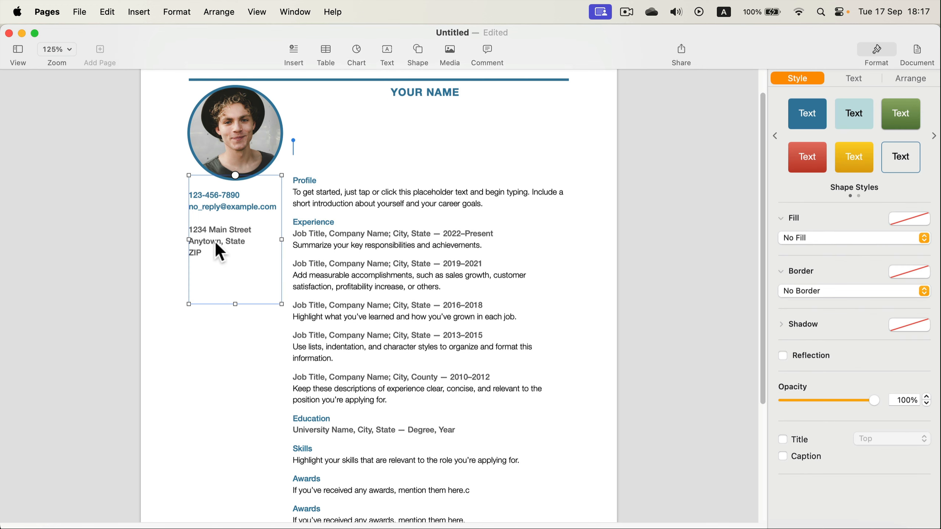
pyautogui.tripleClick(200, 253)
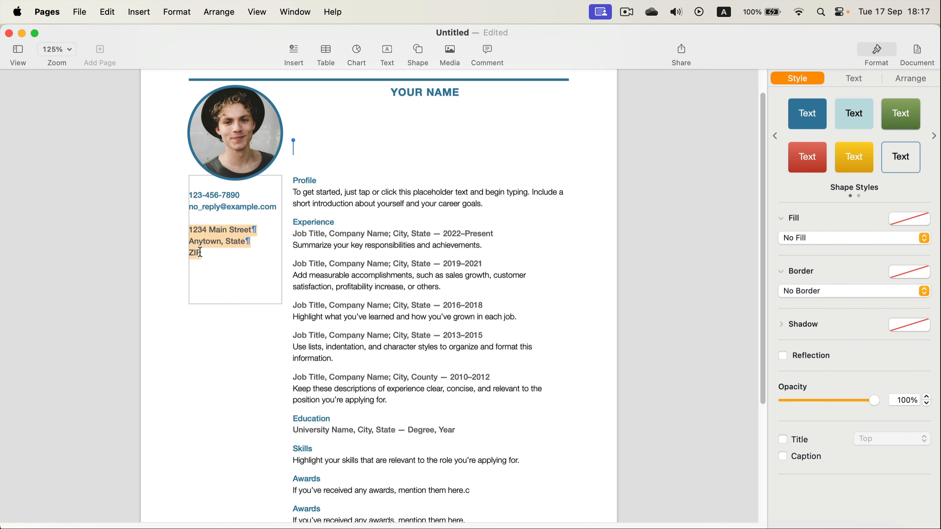
pyautogui.click(211, 253)
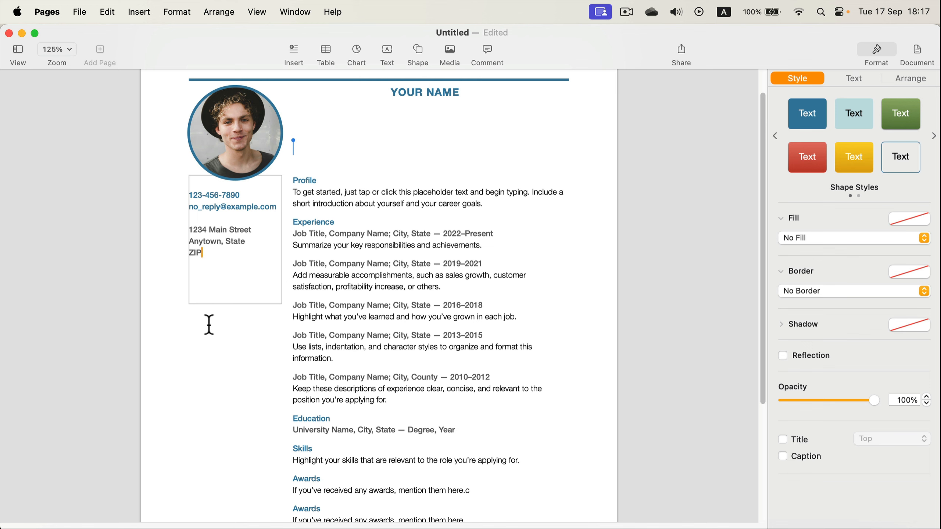
pyautogui.click(244, 345)
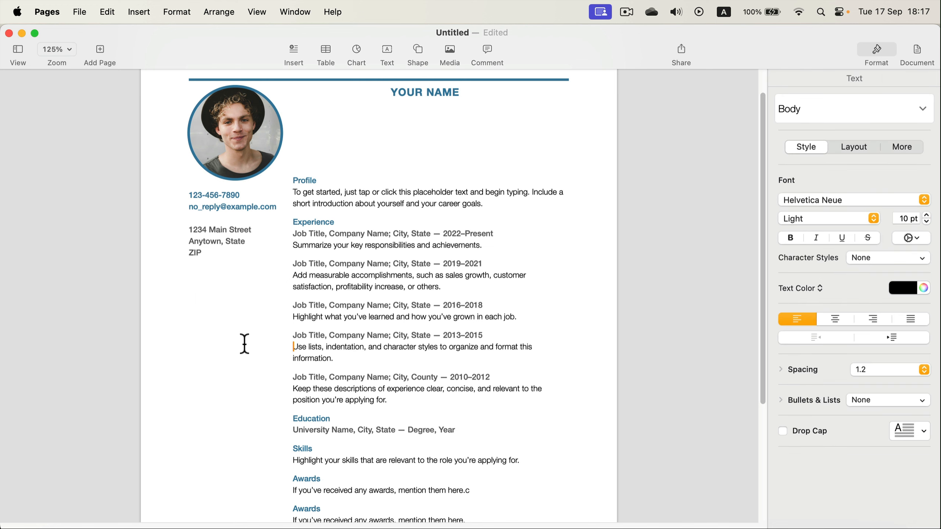
# Step: Insert a text box, narrow it to the contact column's width and place it below the address
pyautogui.click(390, 50)
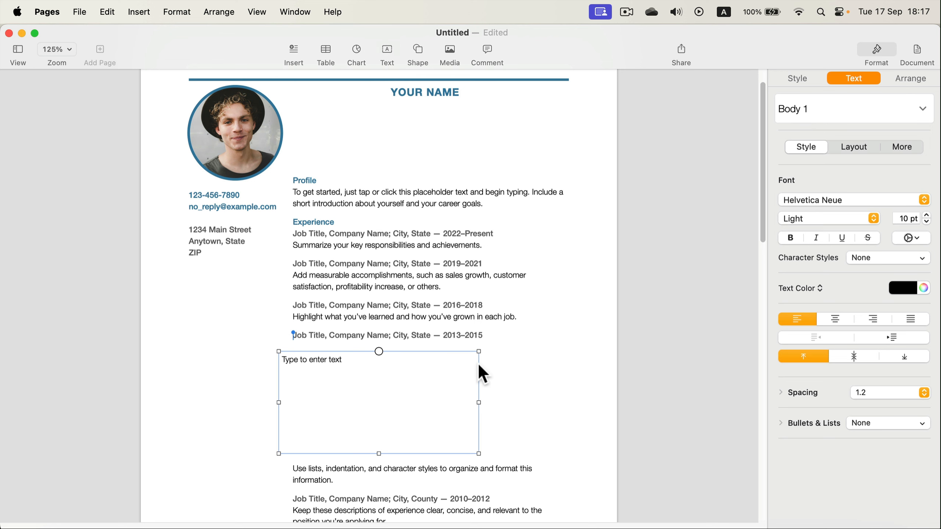
pyautogui.moveTo(477, 365); pyautogui.dragTo(371, 327)
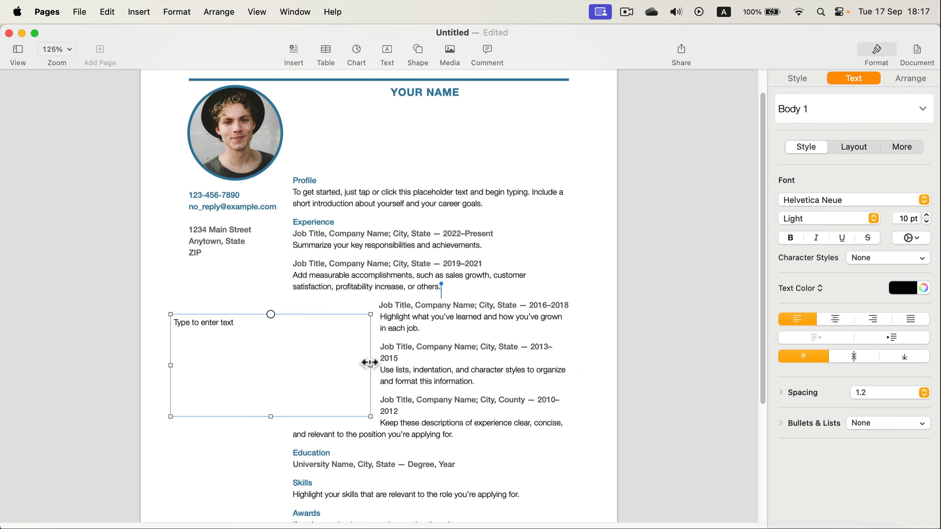
pyautogui.moveTo(370, 364); pyautogui.dragTo(241, 355)
pyautogui.scroll(-1, 248, 408)
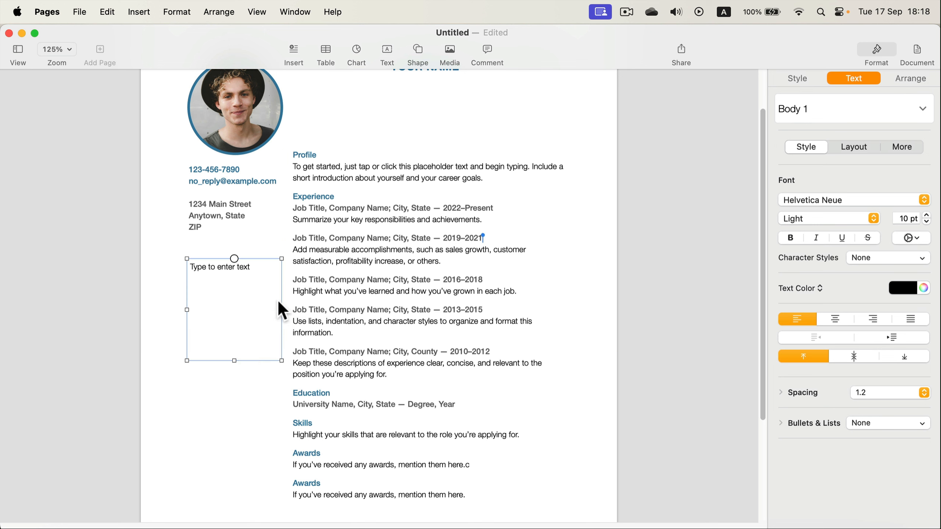
pyautogui.scroll(3, 312, 334)
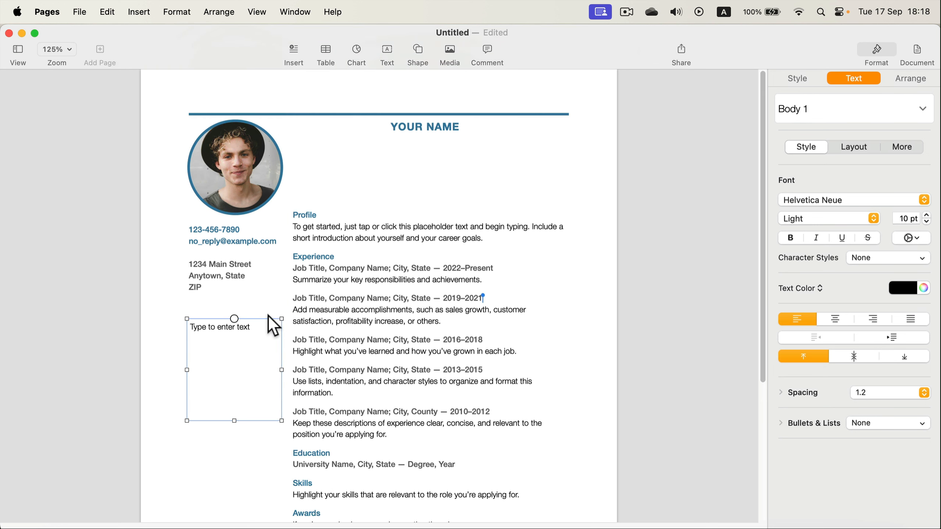
# Step: Delete the empty text box below the address
pyautogui.press('Delete')
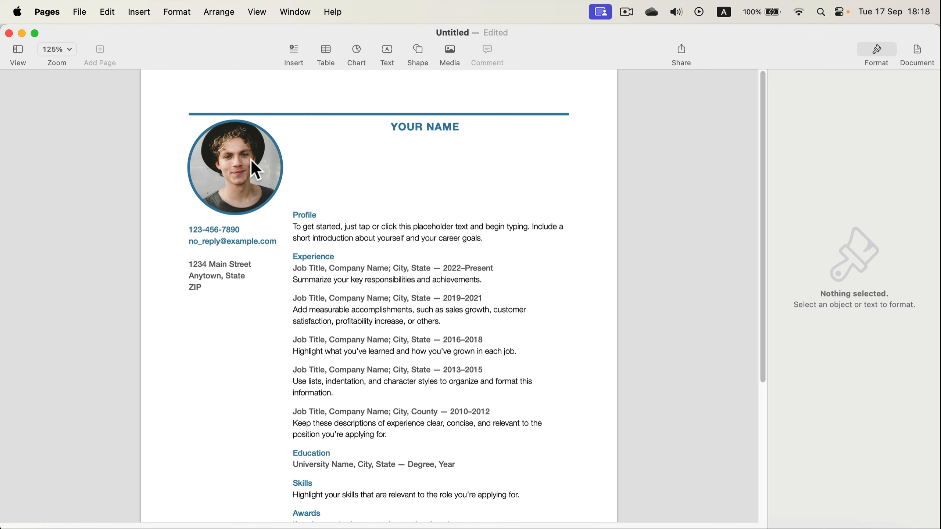
pyautogui.scroll(-3, 449, 315)
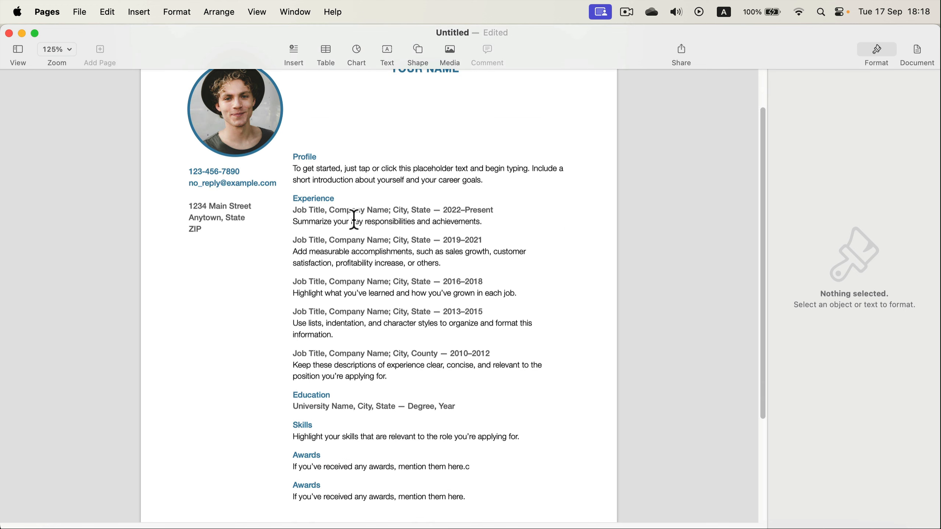